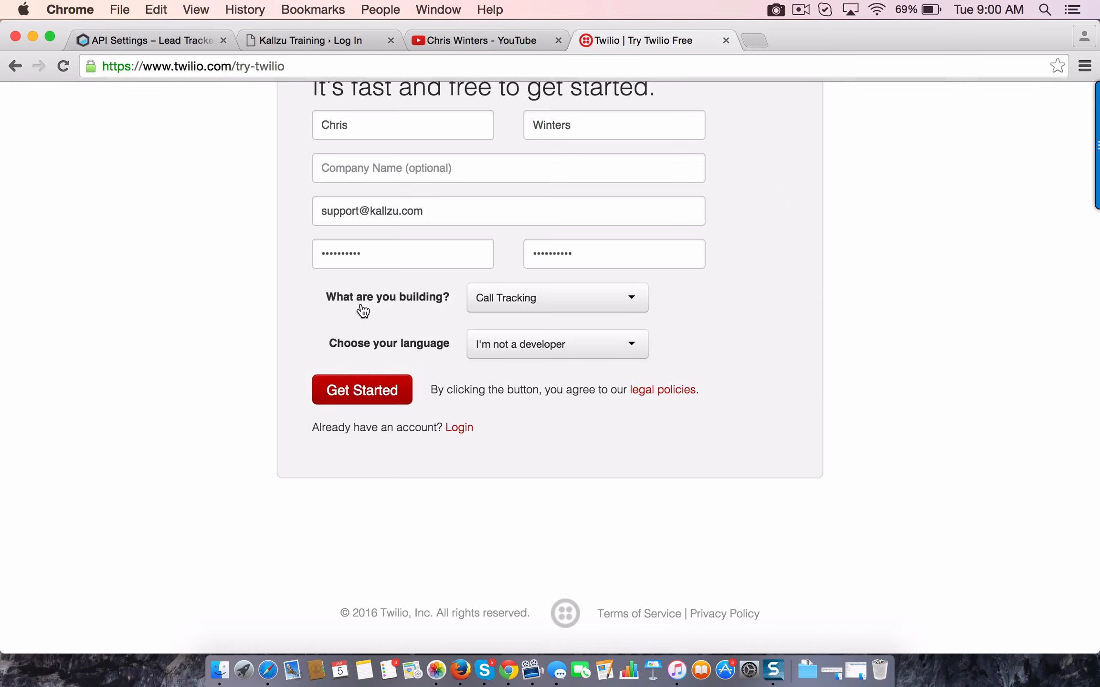
Choose Call Tracking as the project type and "I'm not a developer" as the language, and submit the Twilio sign-up form
left_click(634, 298)
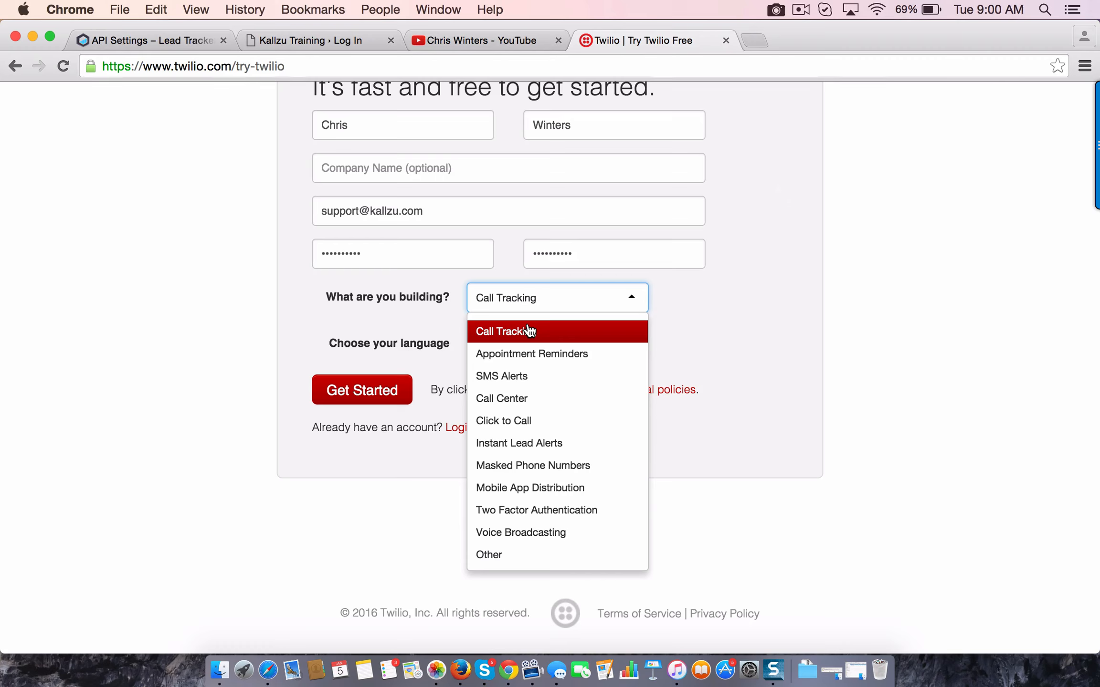
left_click(529, 331)
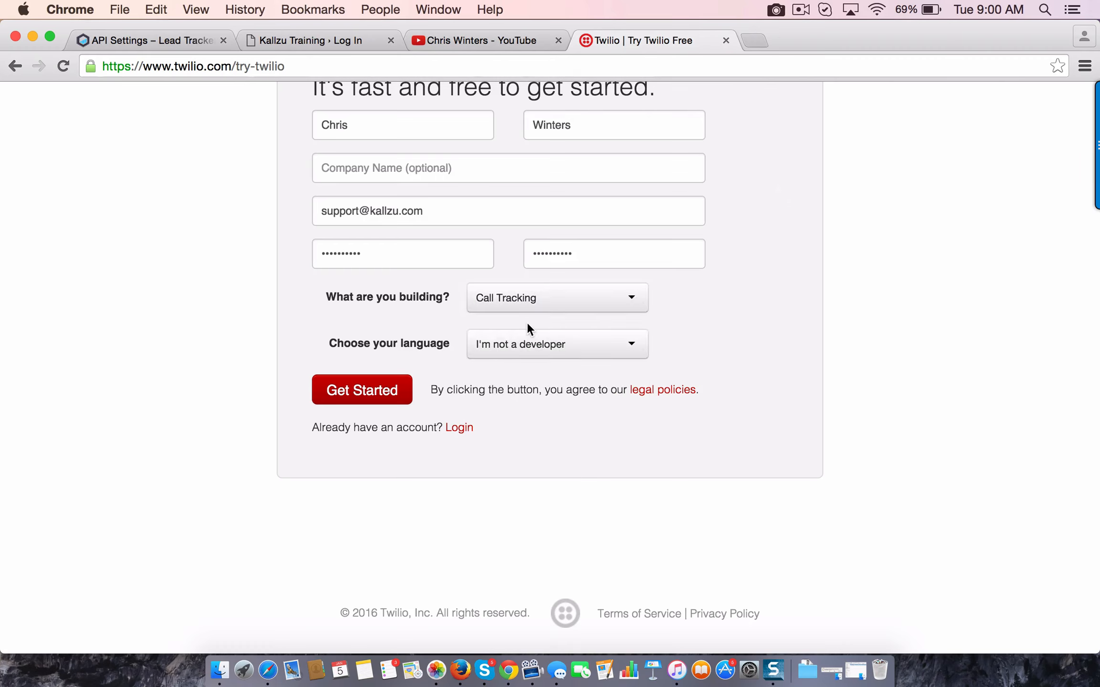
left_click(628, 345)
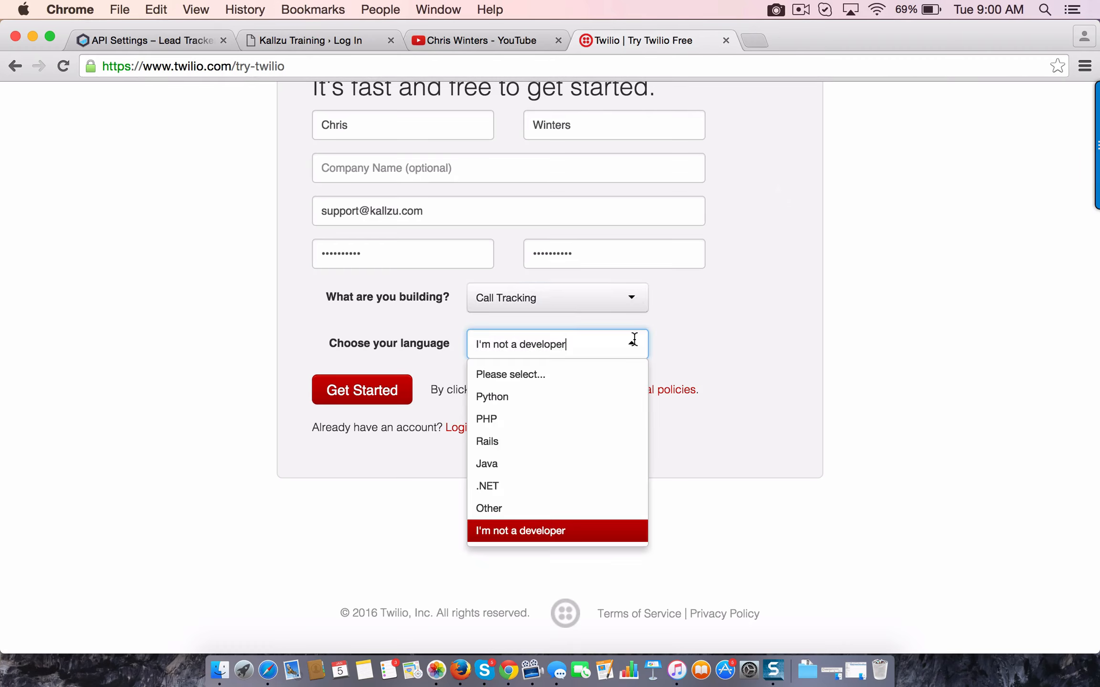
left_click(490, 537)
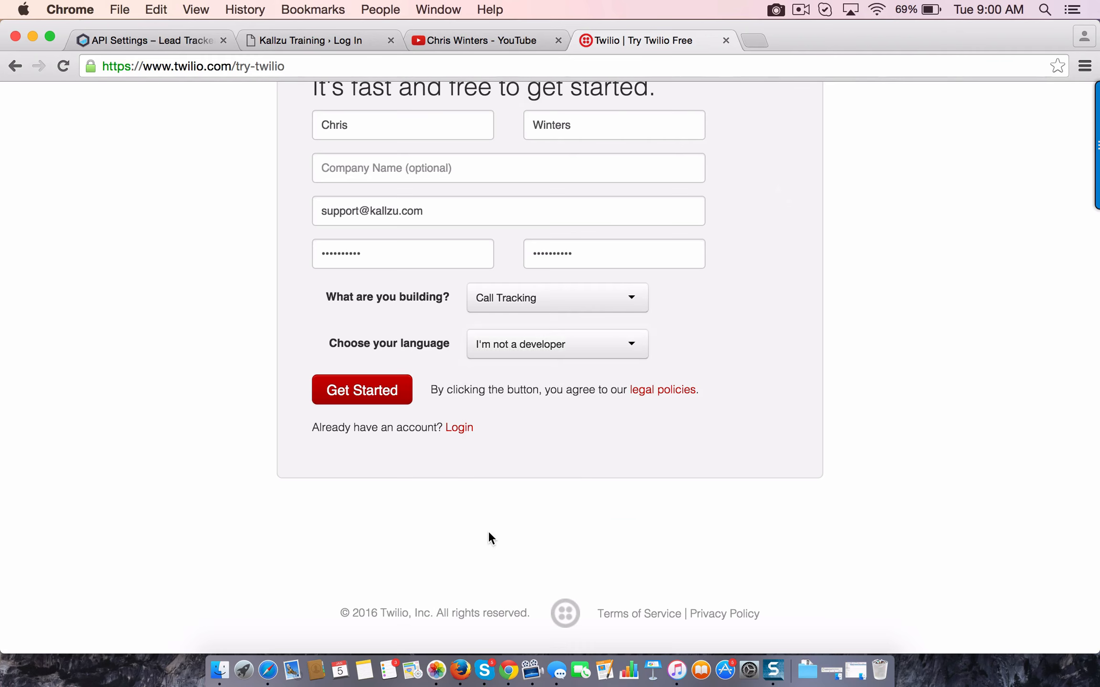
left_click(359, 391)
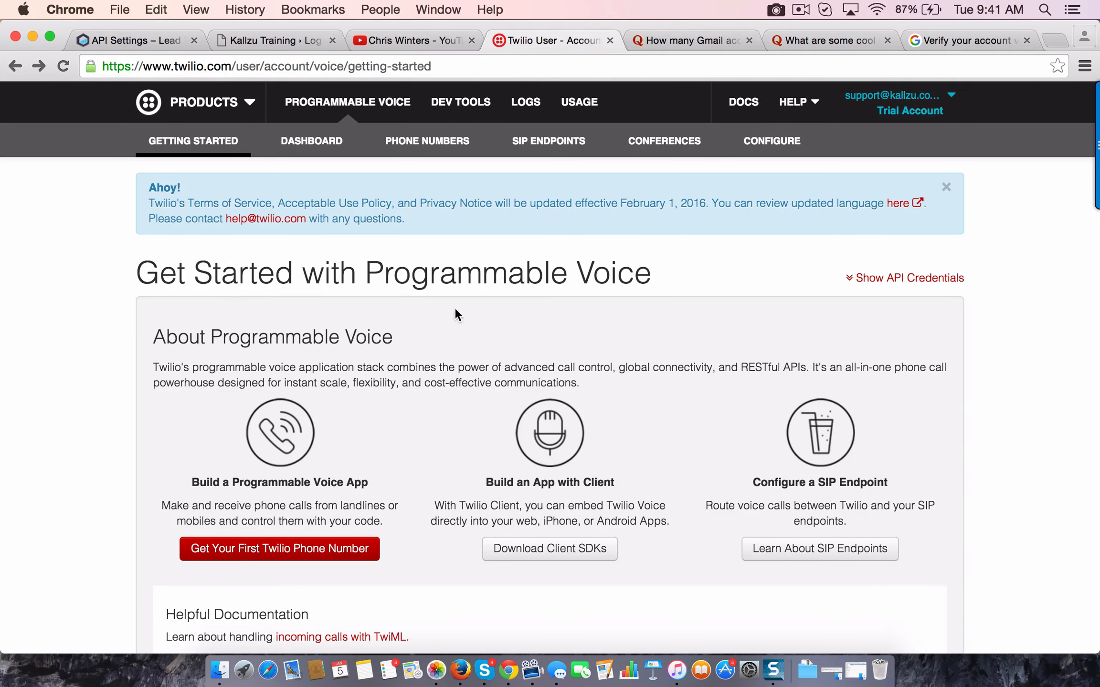
Reveal the Twilio API credentials, look up the matching fields on the Lead Tracker API Settings page, and hide the credentials again
scroll(763, 294, "down", 2)
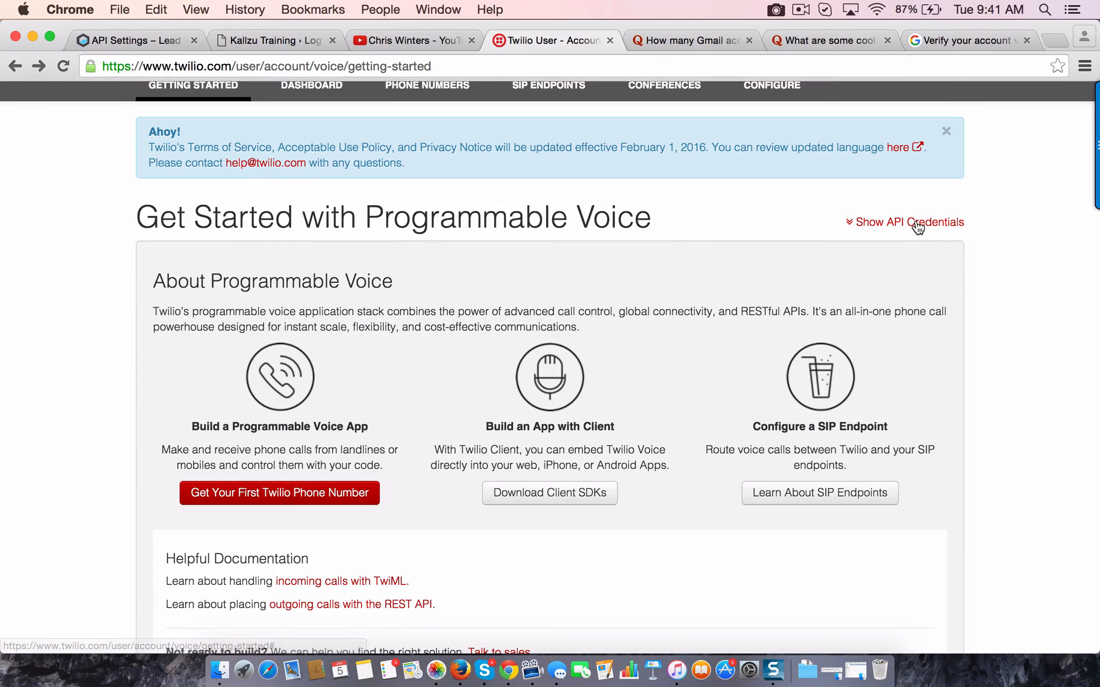
left_click(901, 225)
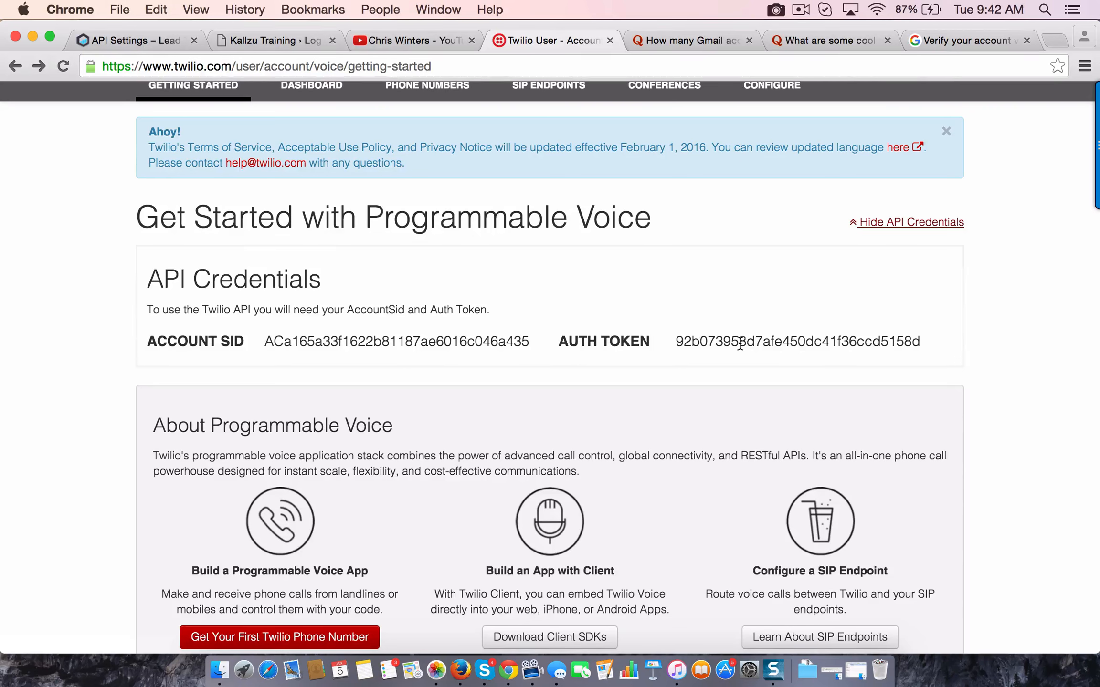
left_click(134, 40)
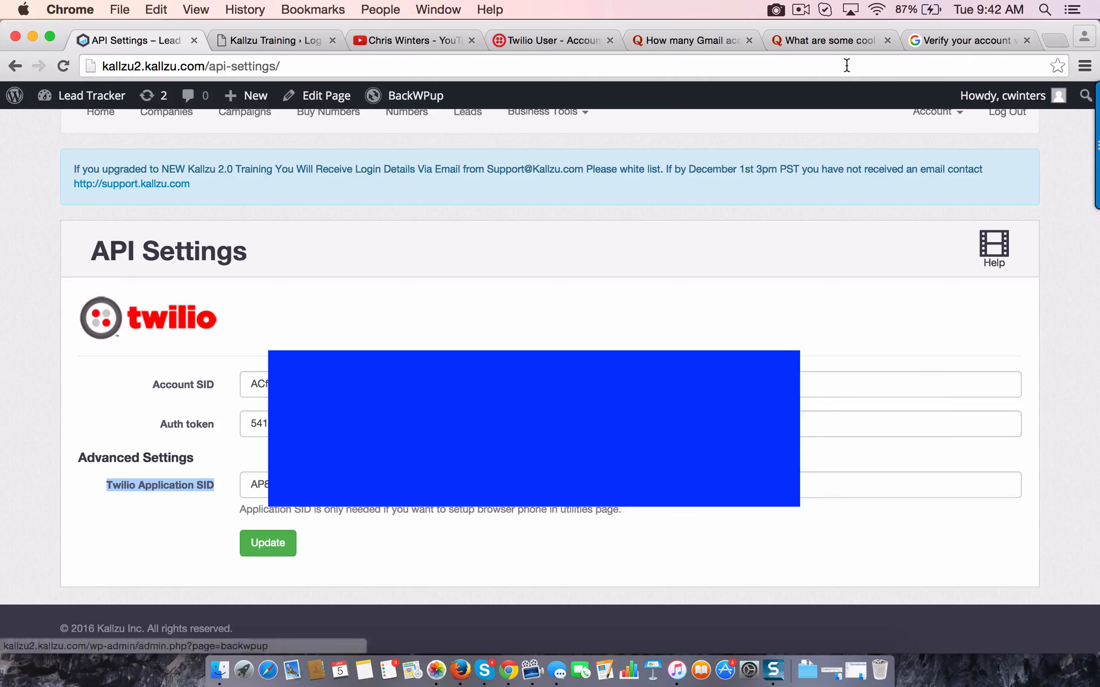
left_click(557, 38)
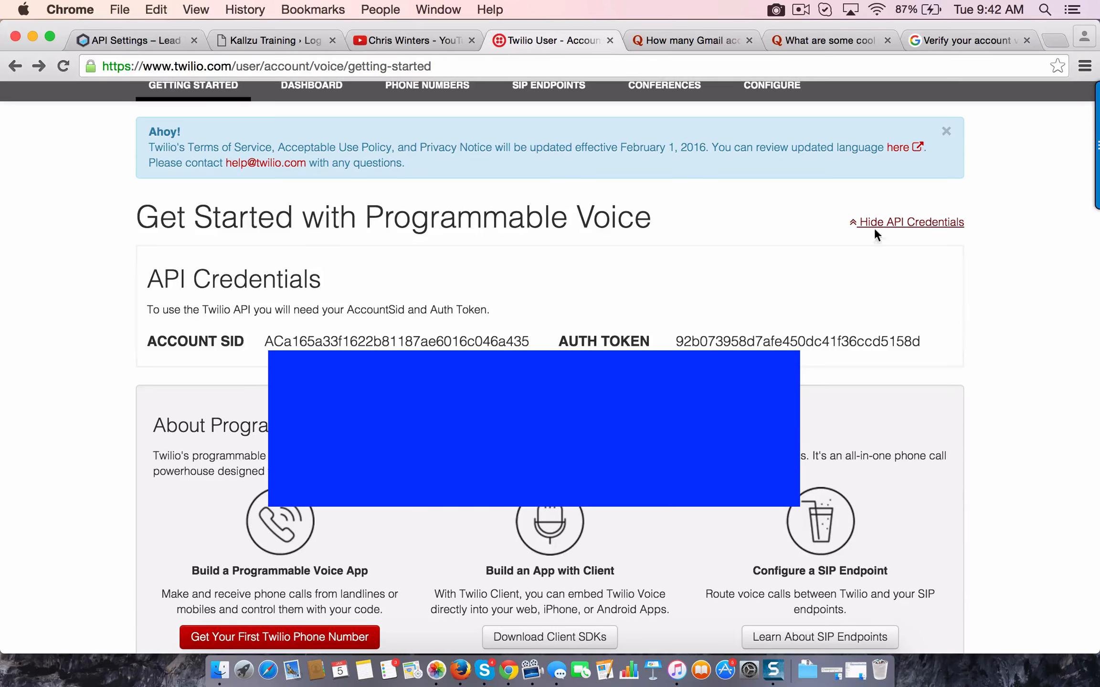
left_click(902, 223)
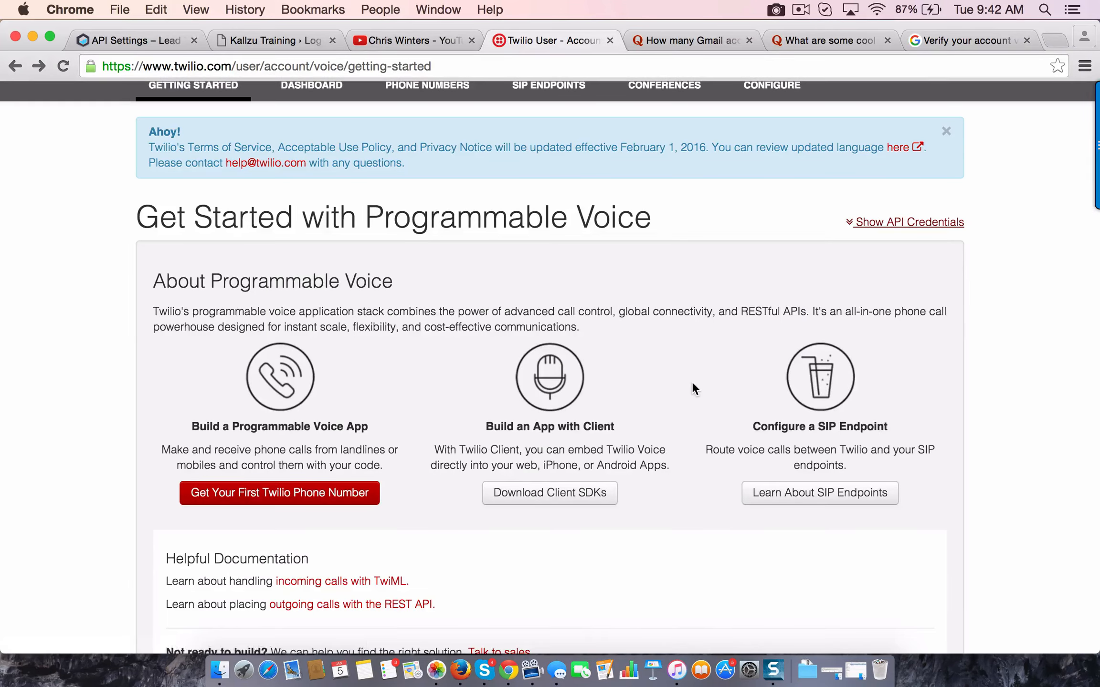
Open the Twilio account upgrade page from the Getting Started page
scroll(693, 387, "down", 10)
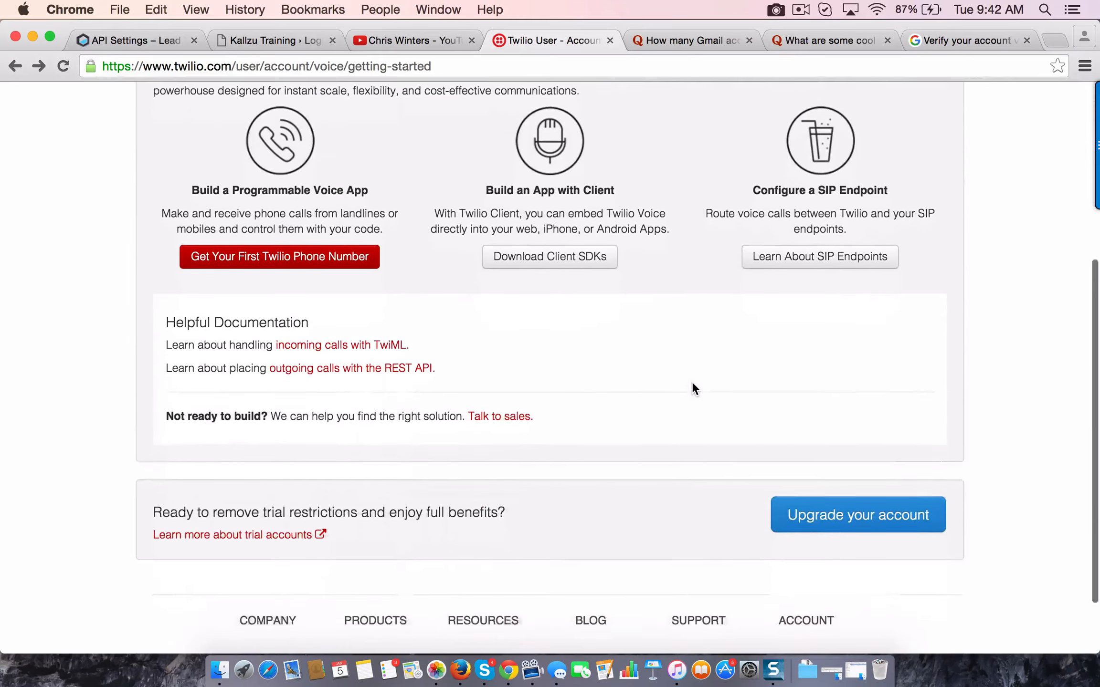
scroll(694, 388, "down", 2)
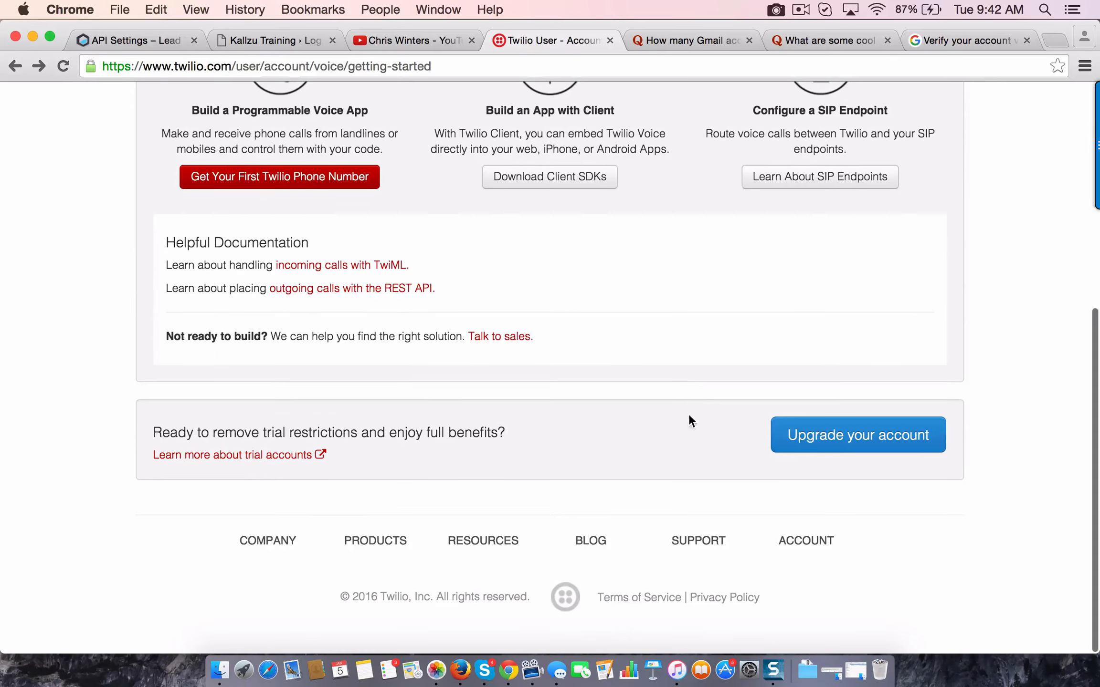
scroll(633, 381, "up", 15)
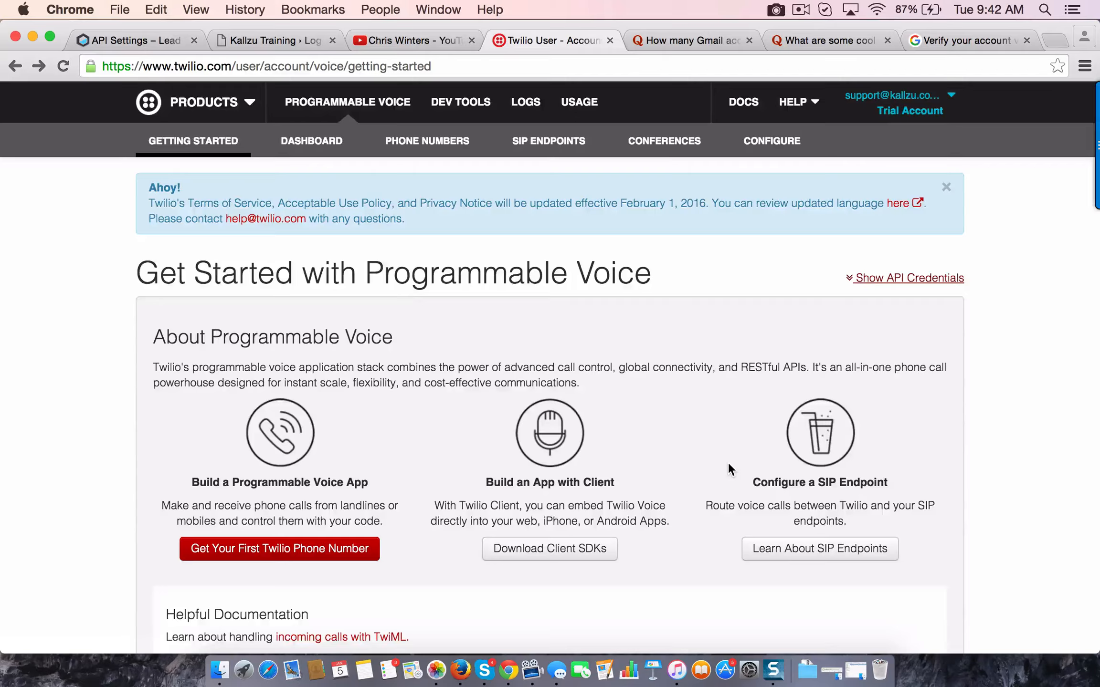
scroll(729, 467, "down", 15)
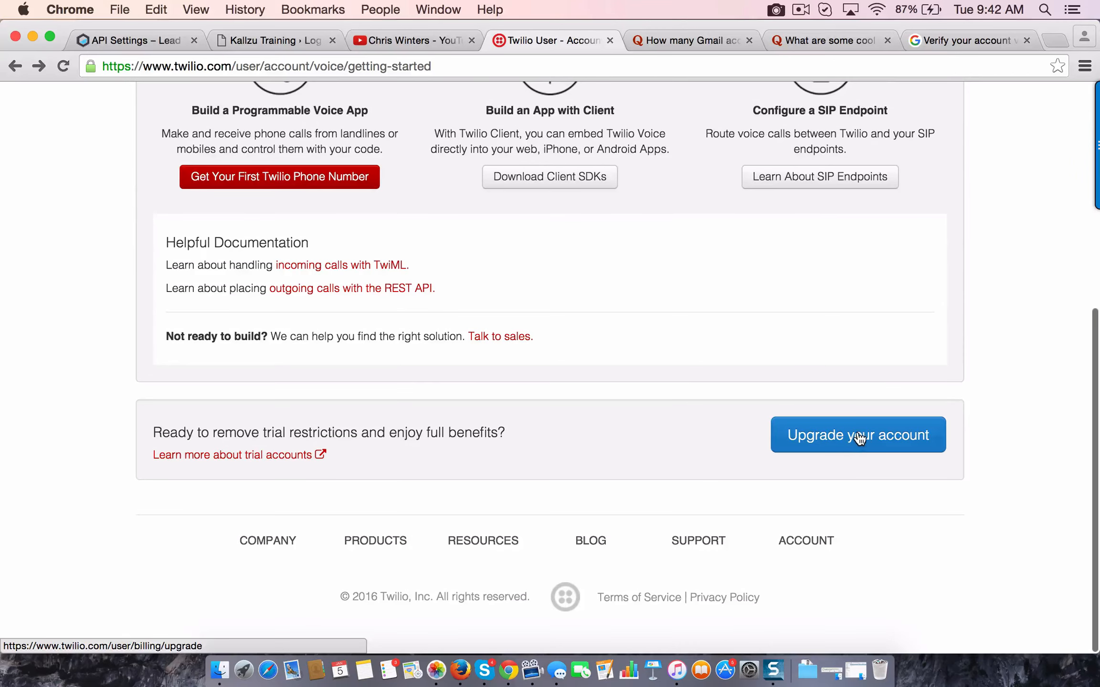
left_click(860, 437)
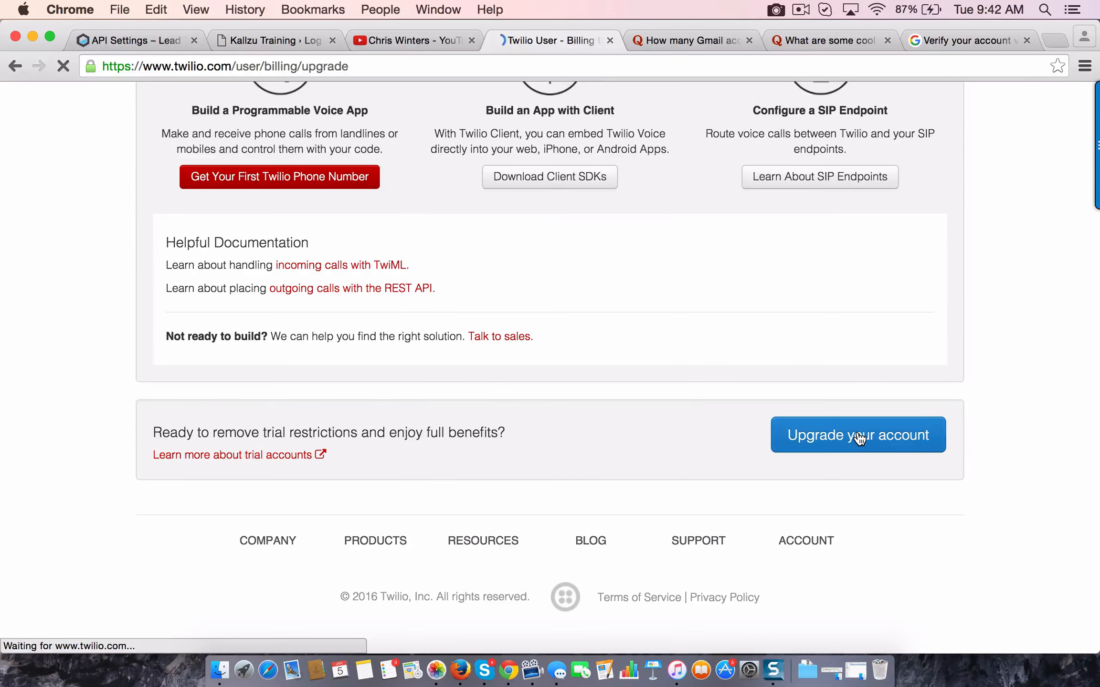
Examine the upgrade form's payment fields, the amounts available for adding funds, and the automatic recharge option
scroll(259, 473, "down", 15)
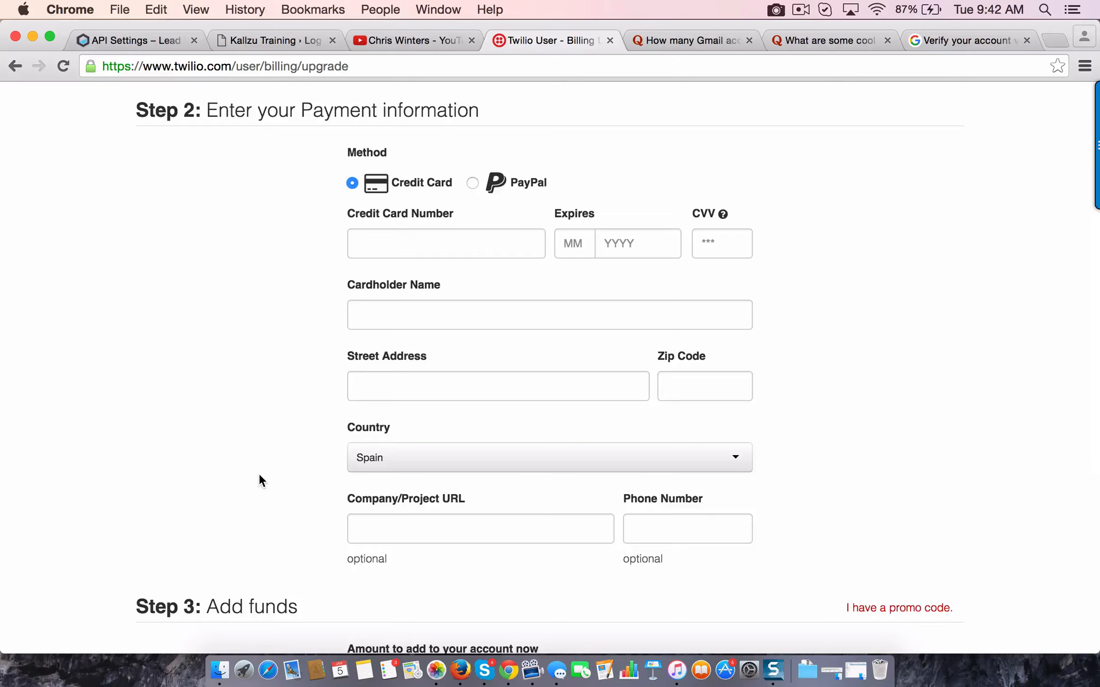
scroll(259, 480, "down", 2)
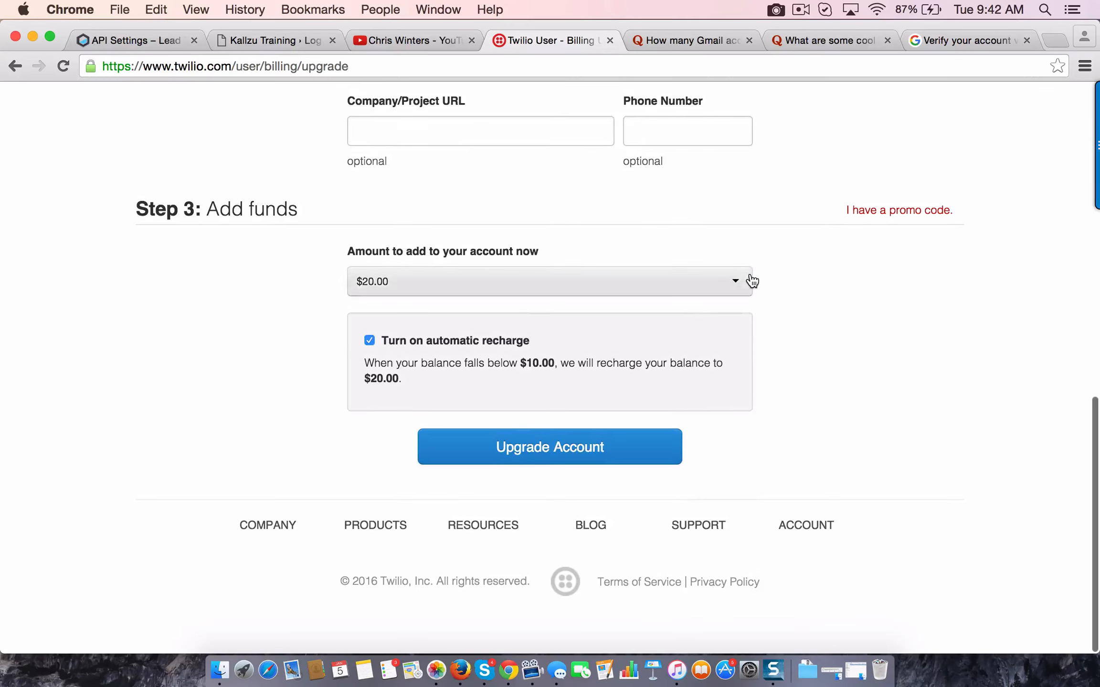
left_click(739, 286)
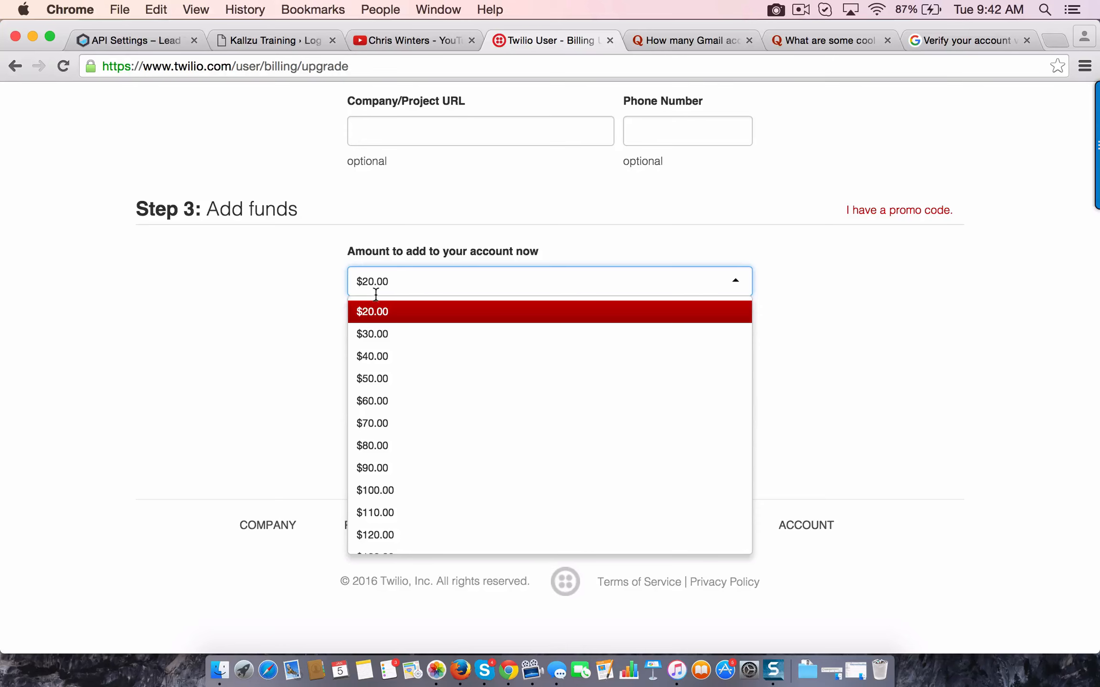
scroll(444, 312, "up", 9)
scroll(248, 425, "down", 7)
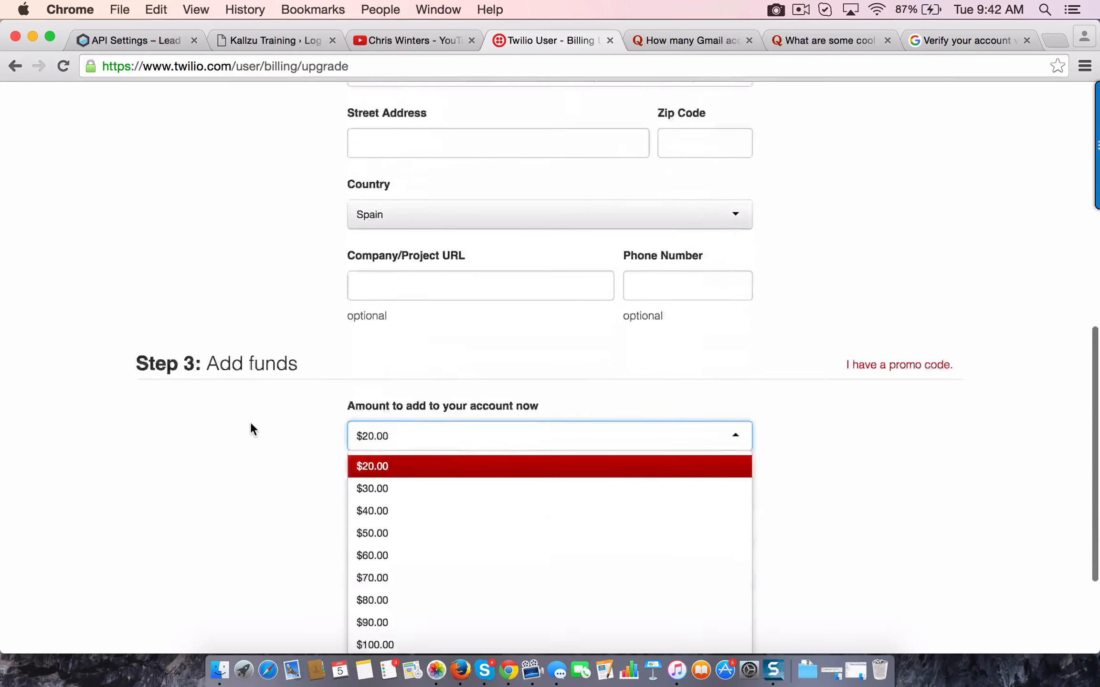
left_click(226, 396)
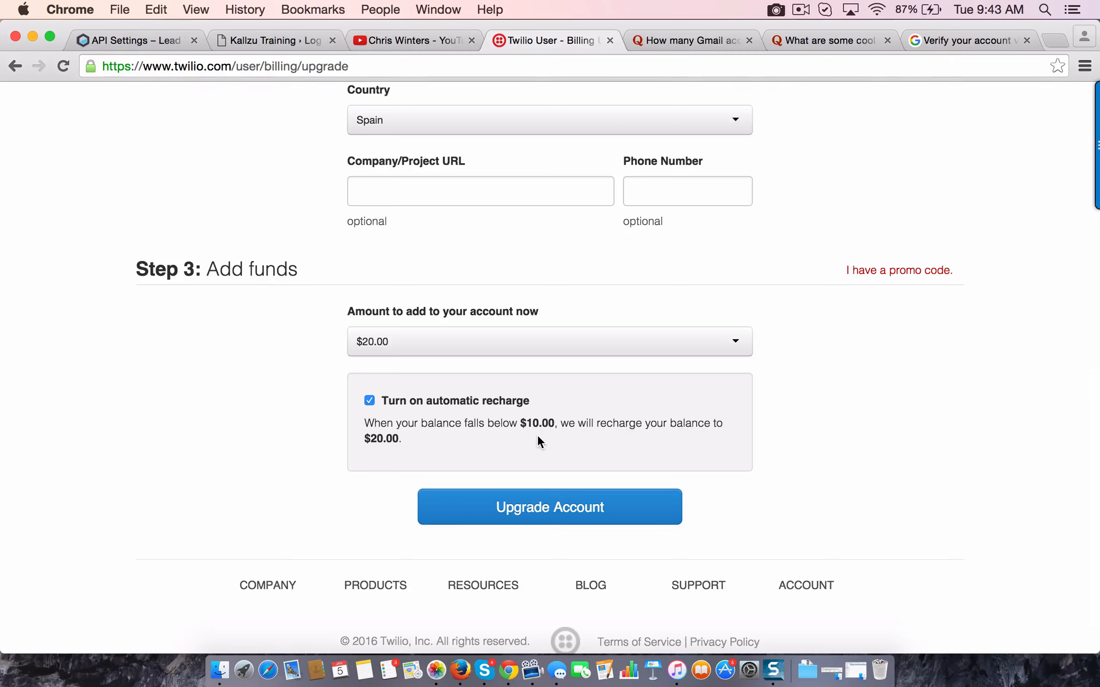
left_click(371, 404)
left_click(372, 405)
scroll(613, 356, "up", 15)
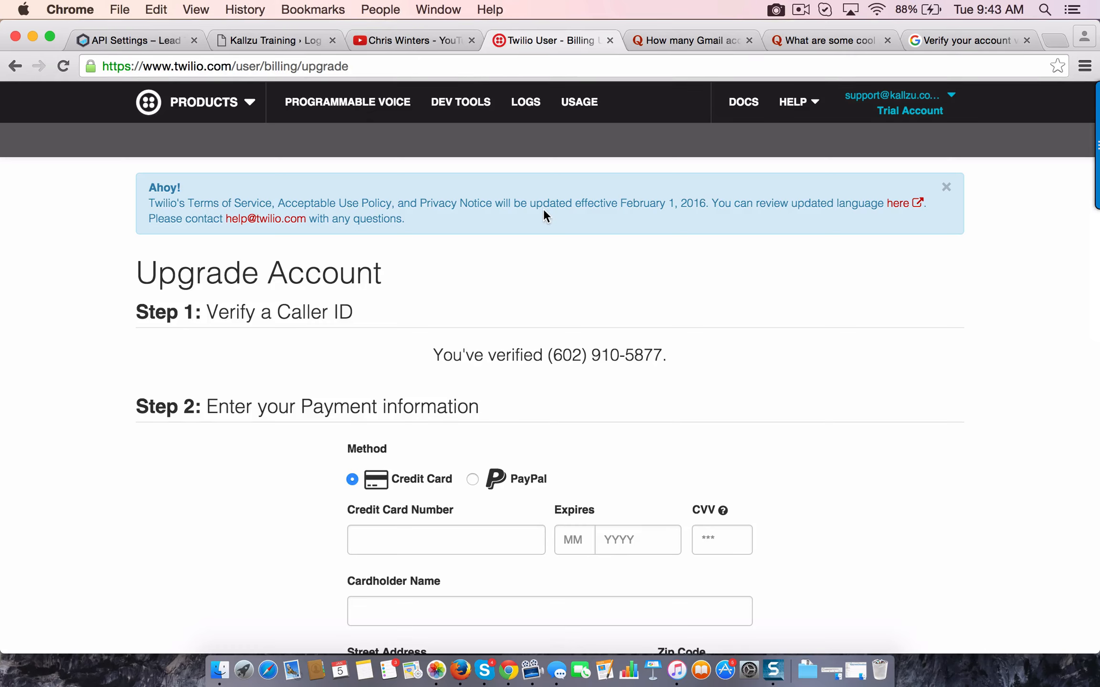
Open the Create TwiML App form in Twilio's developer tools
left_click(460, 103)
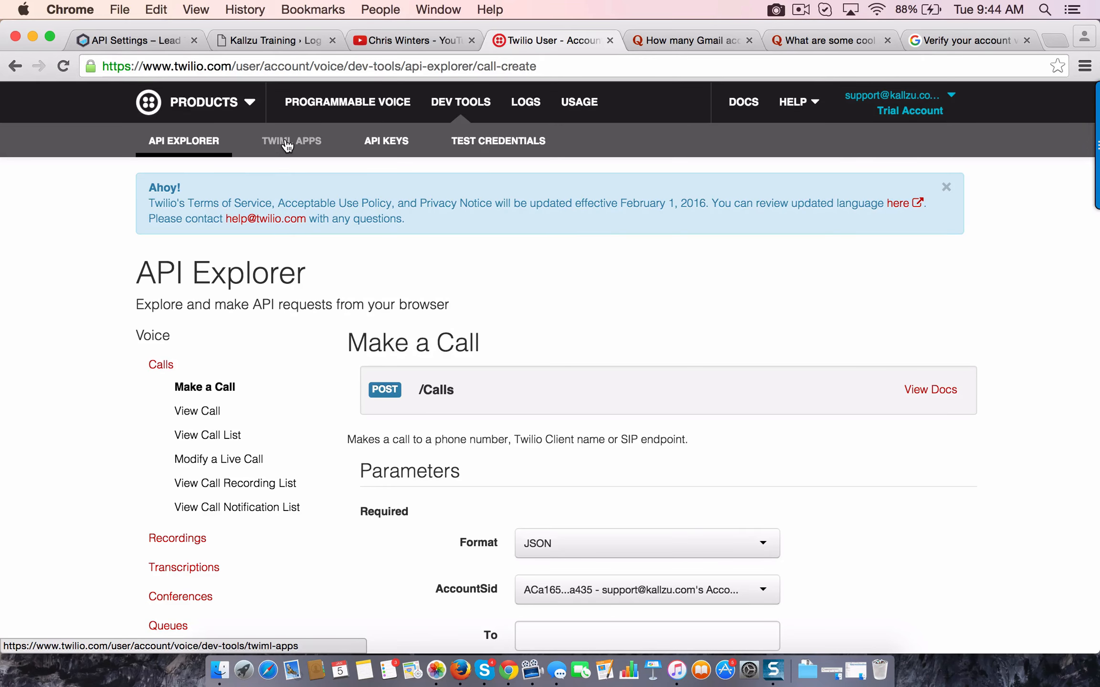
left_click(287, 144)
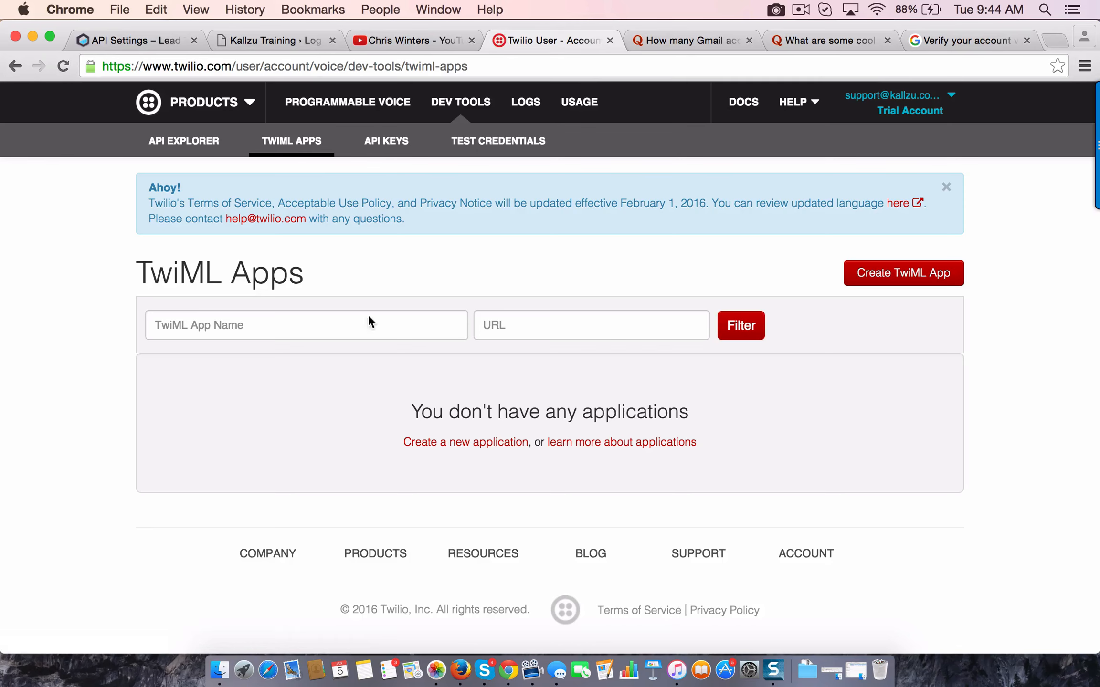
left_click(901, 276)
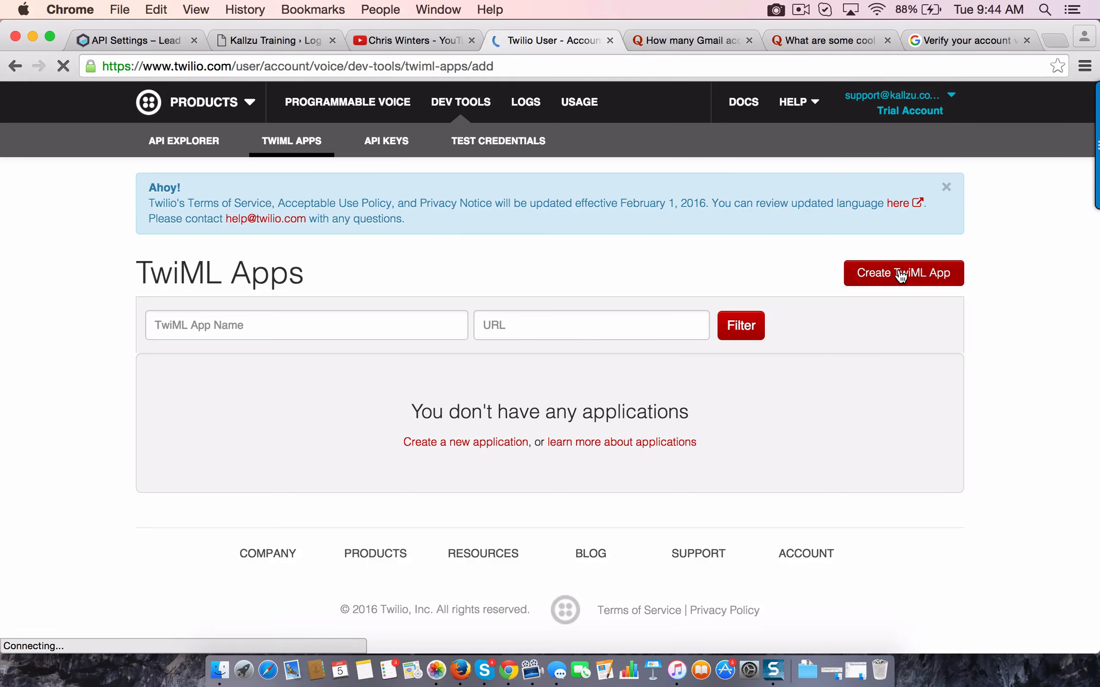
scroll(611, 322, "down", 5)
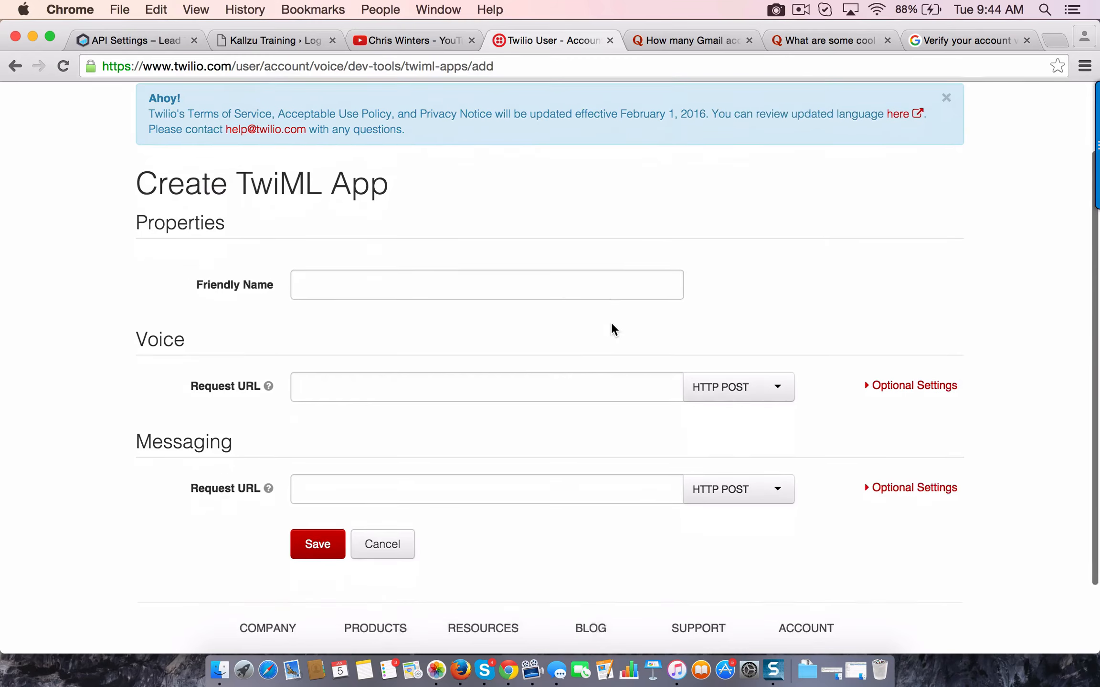
Enter the account username followed by 1 as the TwiML app's friendly name and save the app with blank request URLs
left_click(307, 270)
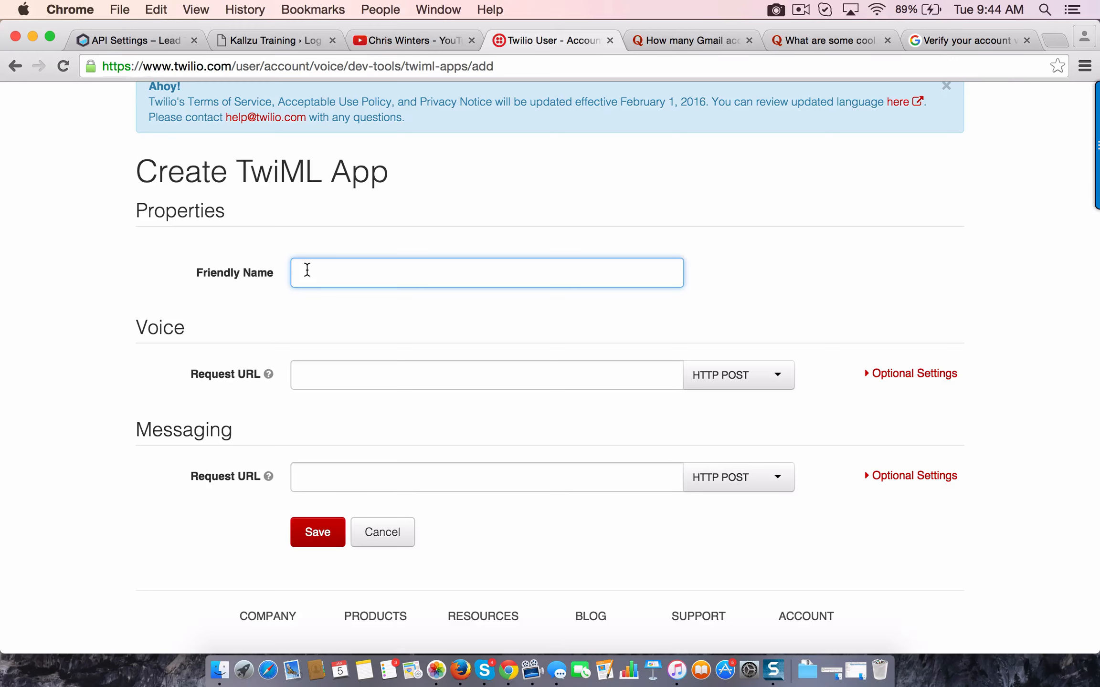
scroll(423, 315, "down", 3)
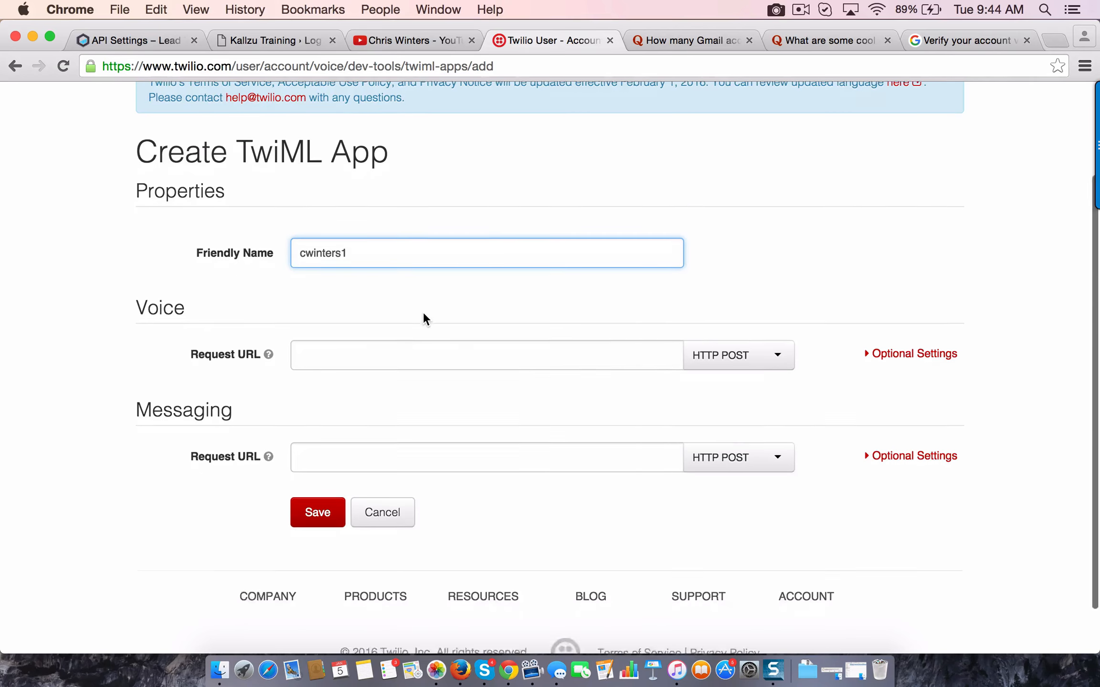
left_click(314, 458)
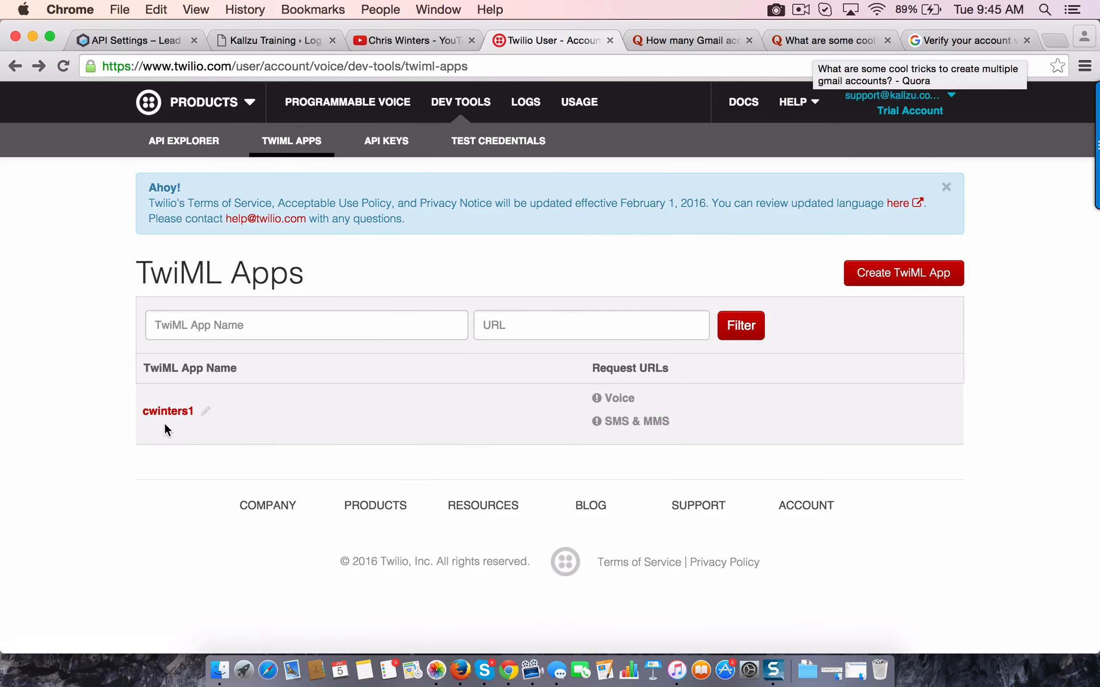
Open the newly created TwiML app and copy its Sid
left_click(167, 414)
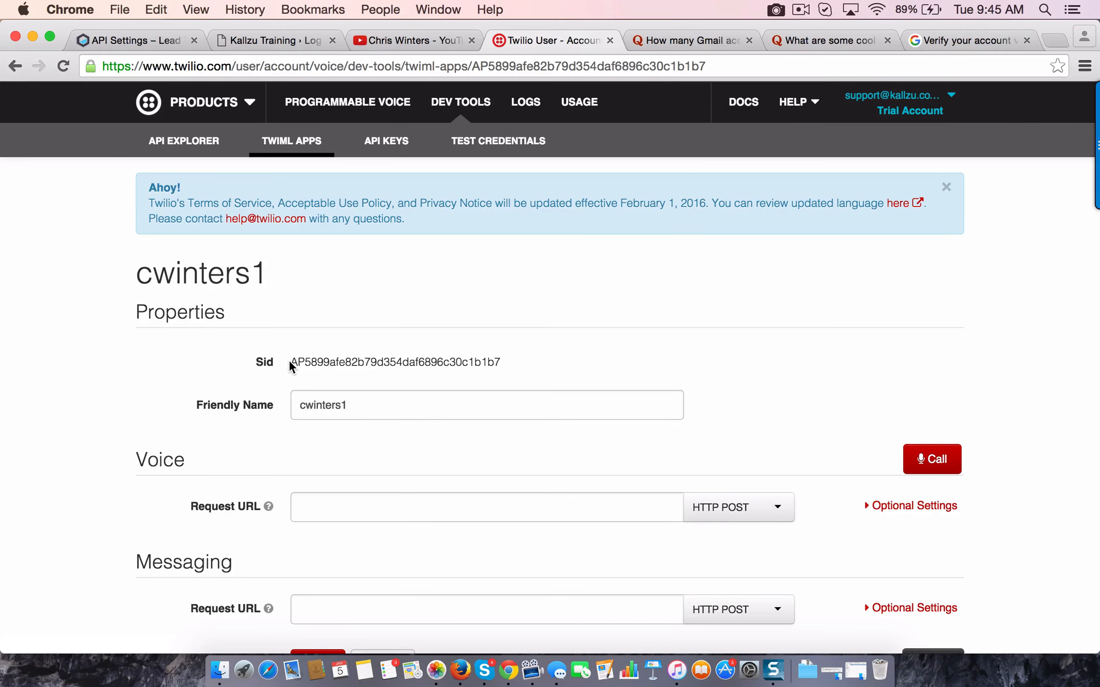
left_click_drag(290, 362, 504, 367)
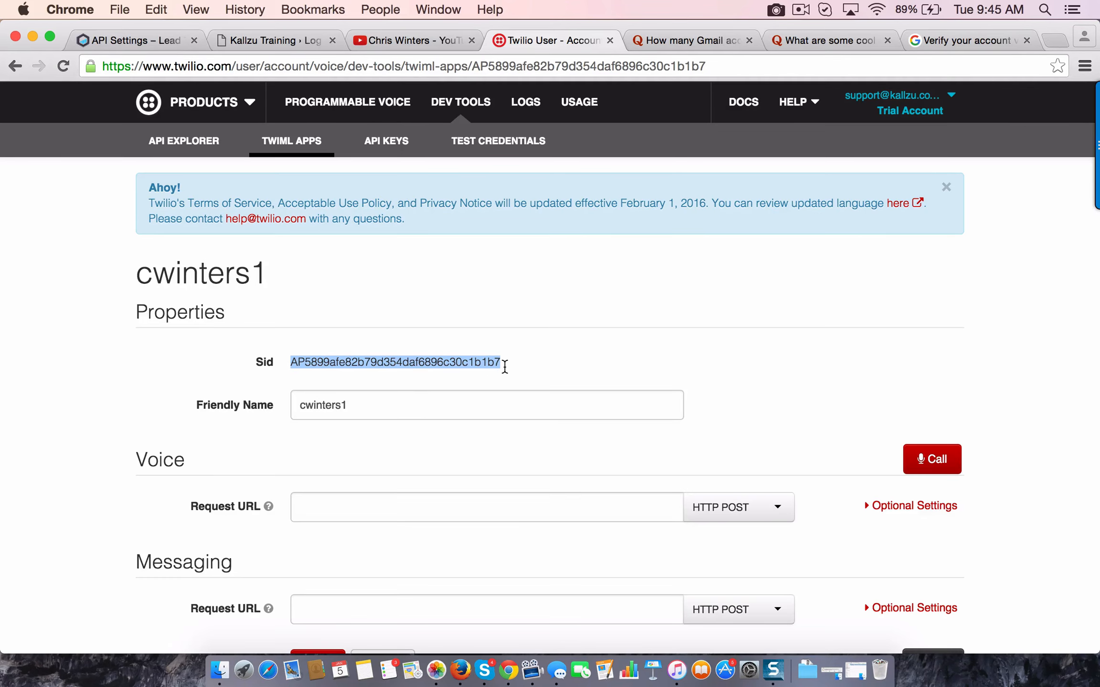
right_click(424, 361)
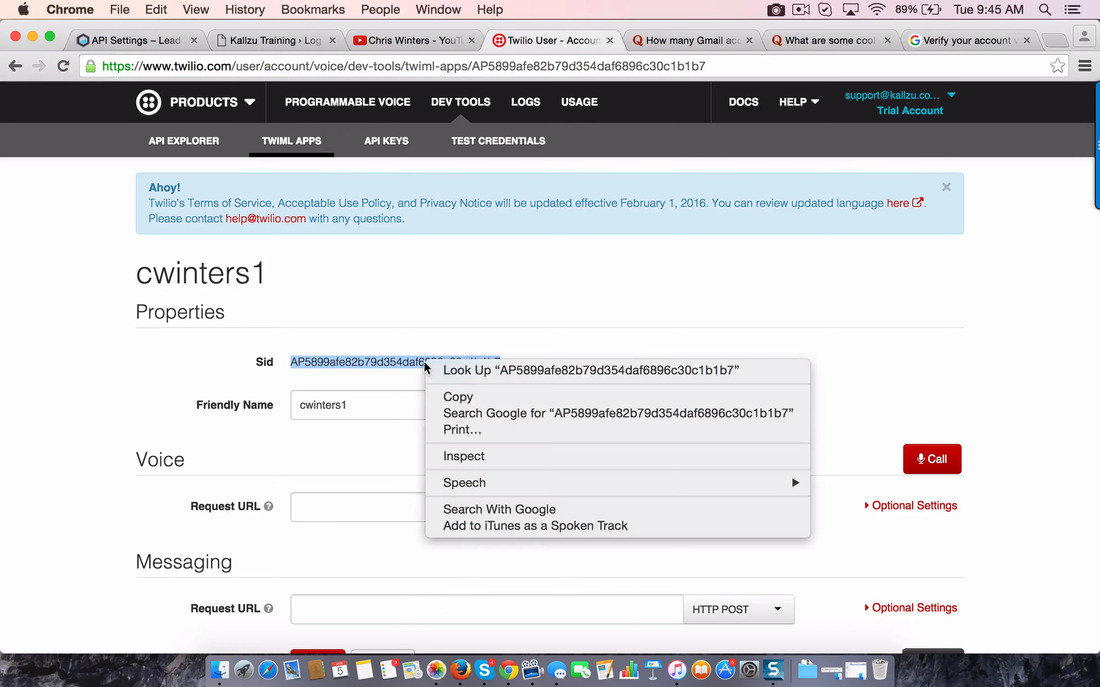
left_click(452, 398)
Save the TwiML app's settings and switch to the Lead Tracker API Settings page
scroll(332, 532, "down", 5)
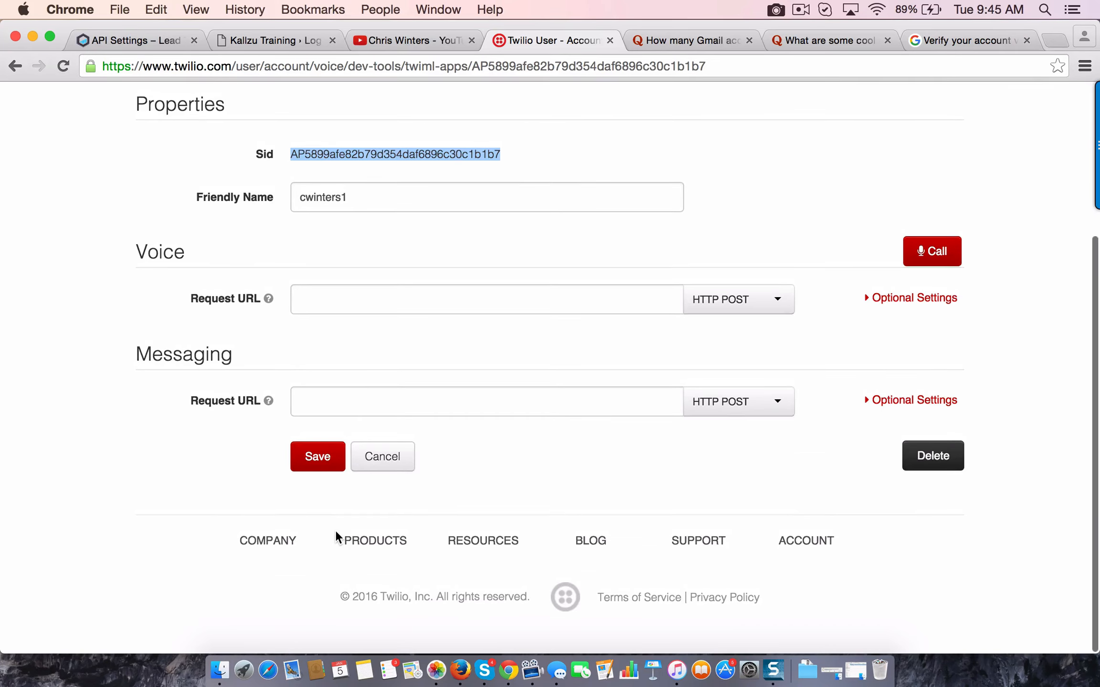
left_click(314, 459)
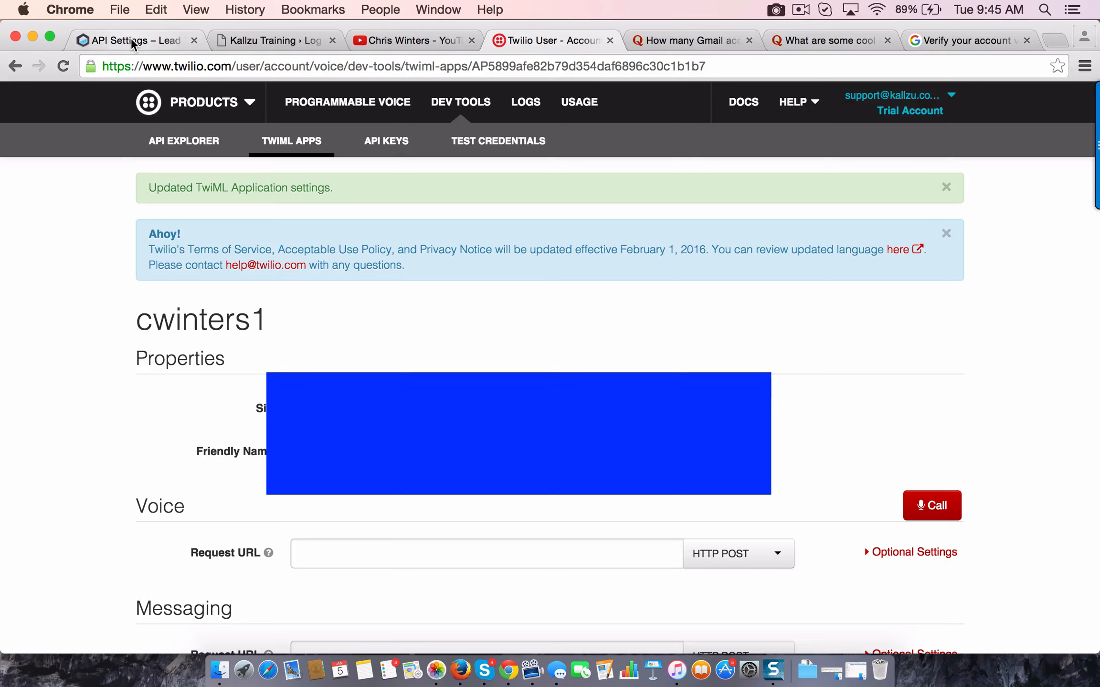
left_click(130, 38)
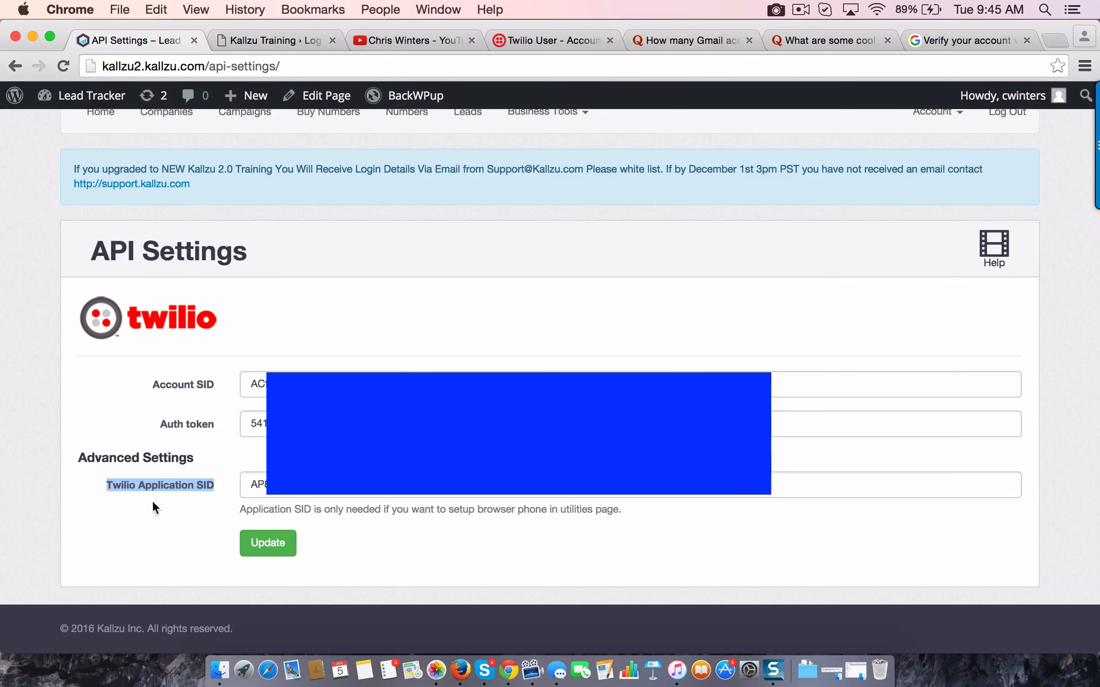